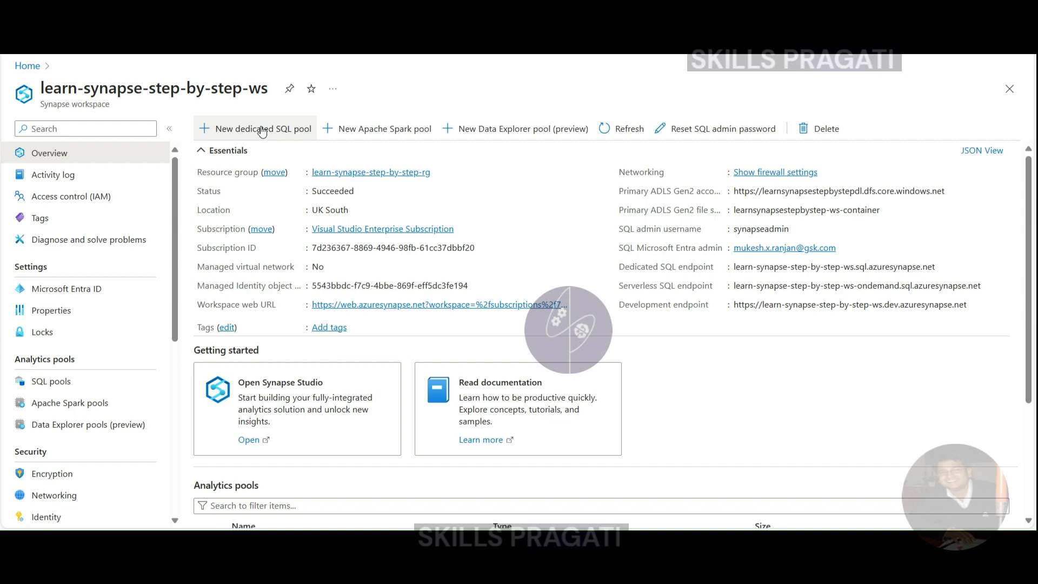
Start a new dedicated SQL pool from Synapse Studio's SQL pools management page and name it nyc_taxi_dwh
{"action": "left_click", "coordinate": [262, 130]}
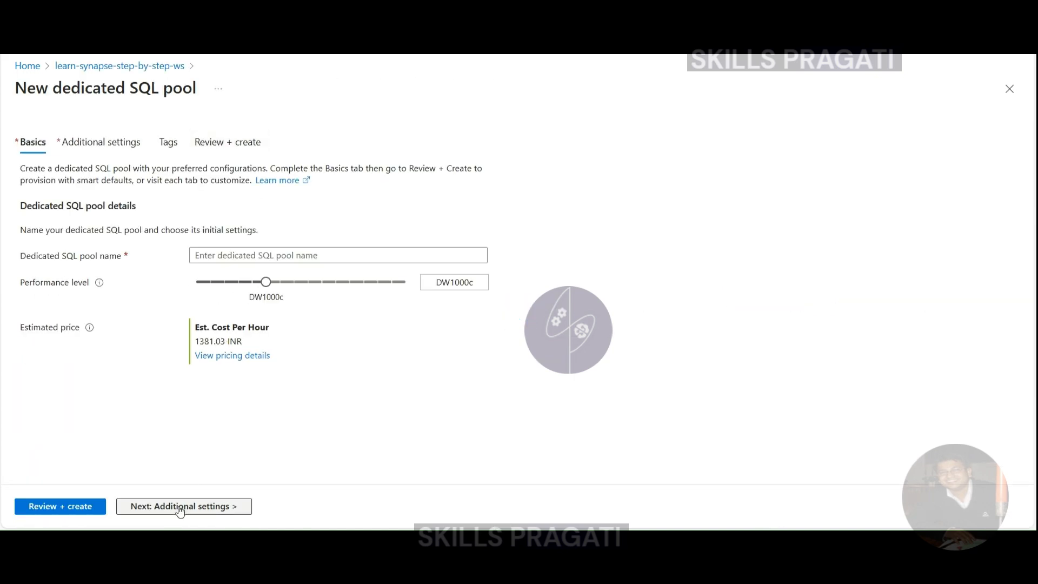
{"action": "left_click", "coordinate": [1009, 89]}
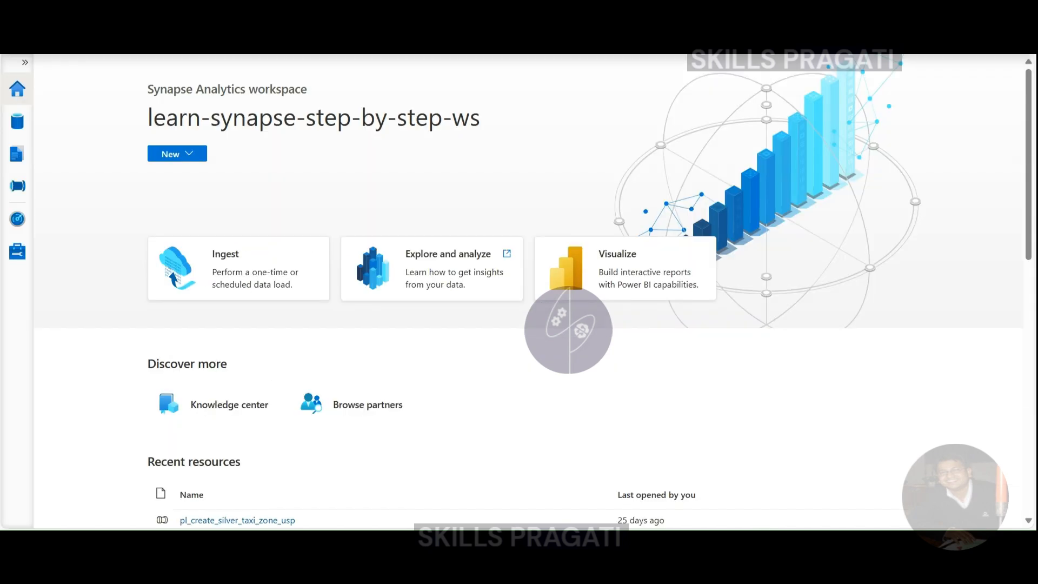
{"action": "left_click", "coordinate": [17, 251]}
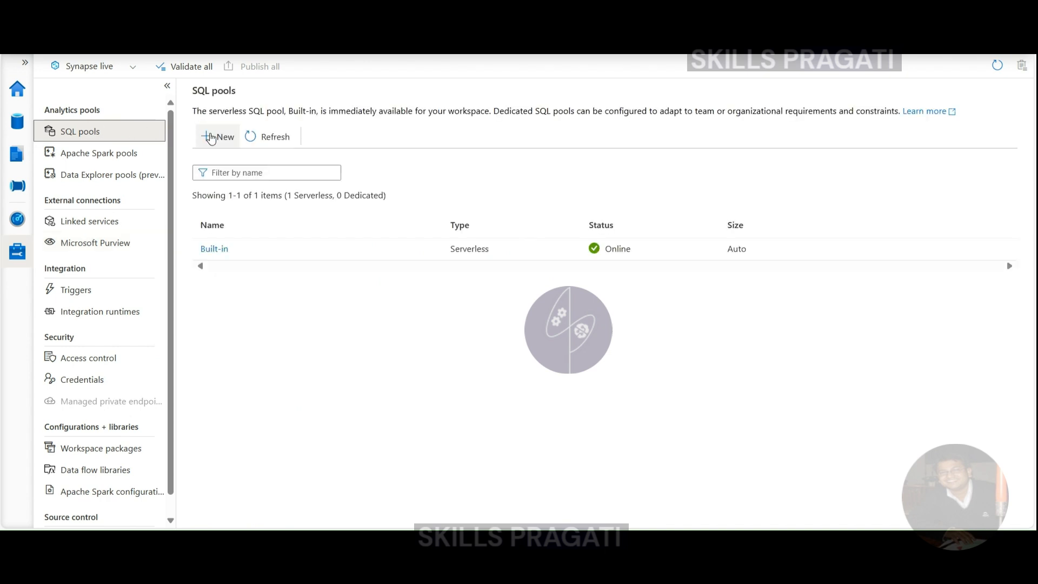
{"action": "left_click", "coordinate": [211, 137]}
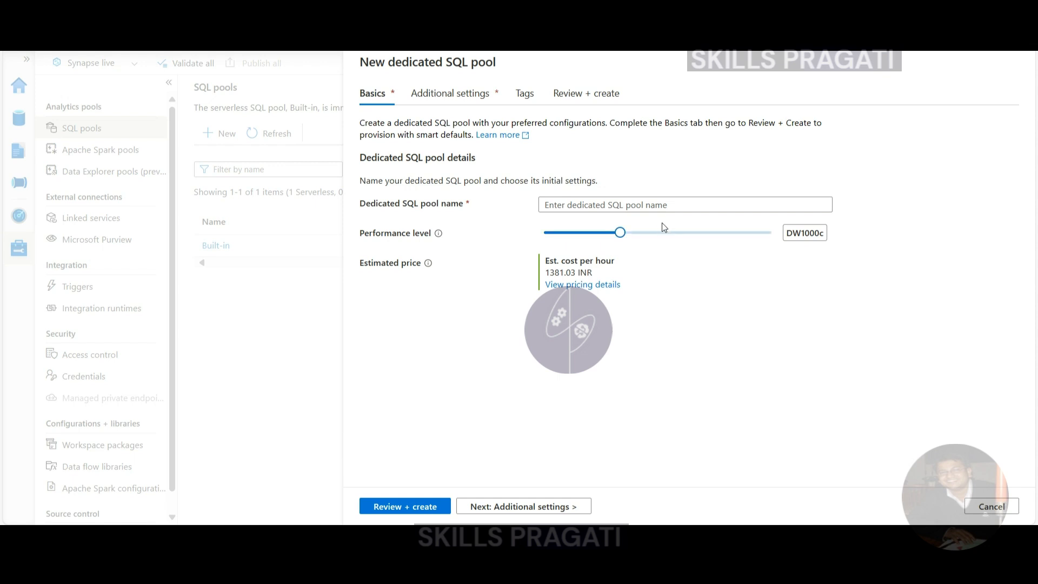
{"action": "left_click", "coordinate": [655, 206]}
{"action": "type", "text": "n"}
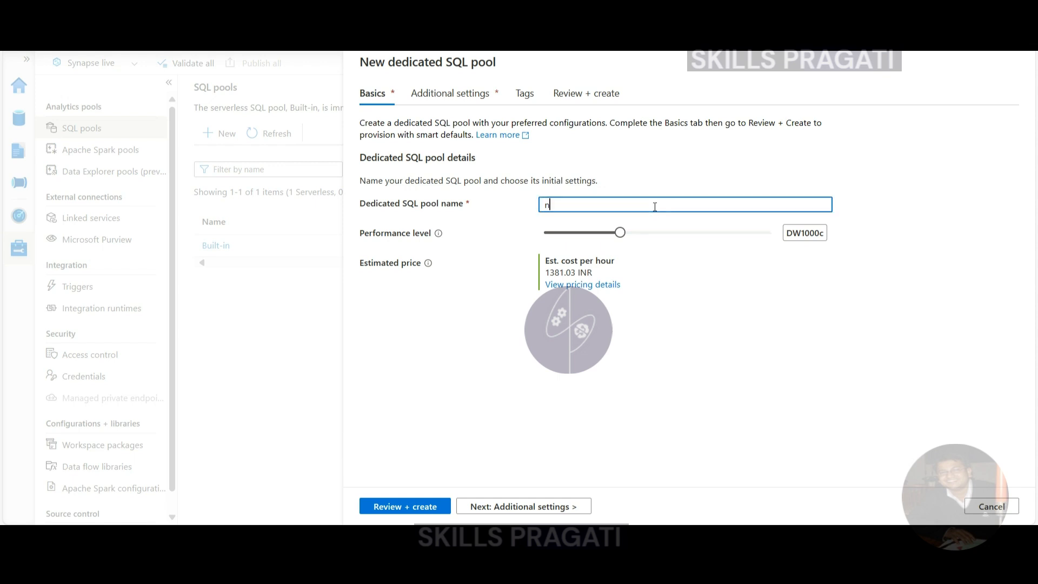
{"action": "type", "text": "yc_taxi_dwh"}
{"action": "left_click", "coordinate": [498, 414]}
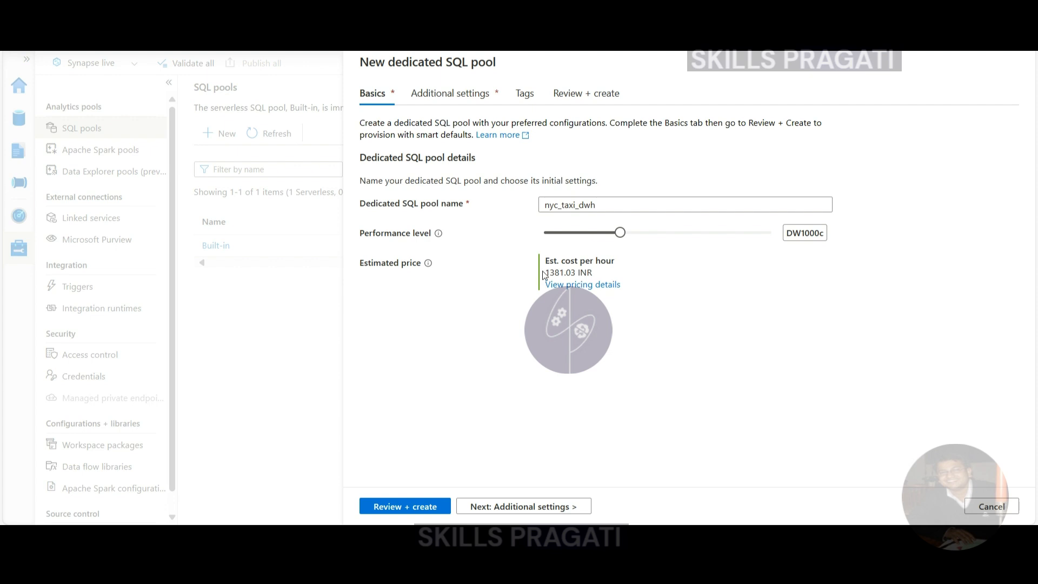
Lower the new pool's performance level to DW100c and compare the estimated cost per hour
{"action": "left_click_drag", "start_coordinate": [545, 273], "coordinate": [598, 272]}
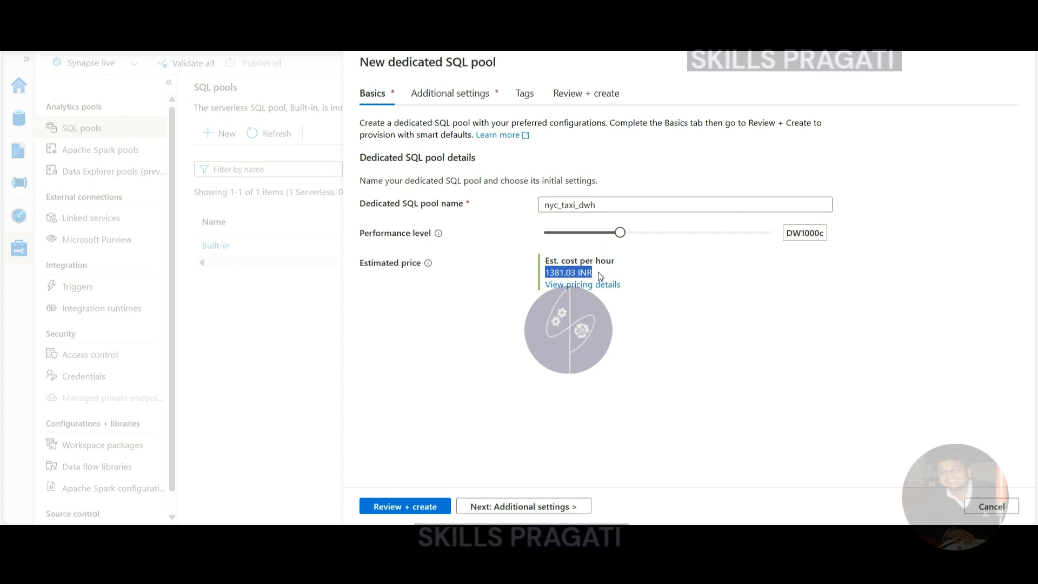
{"action": "left_click", "coordinate": [705, 269]}
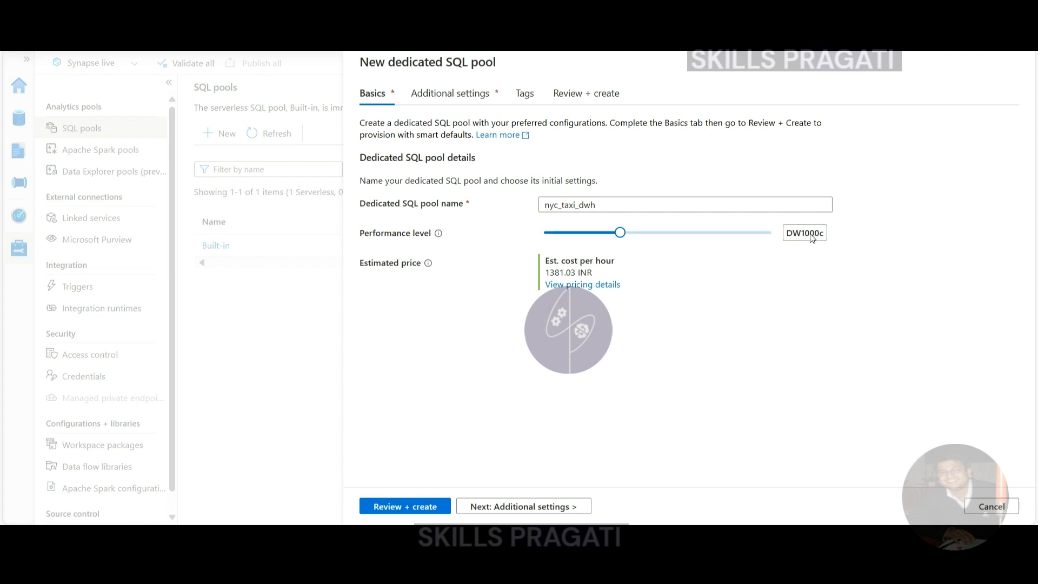
{"action": "left_click_drag", "start_coordinate": [624, 234], "coordinate": [538, 241]}
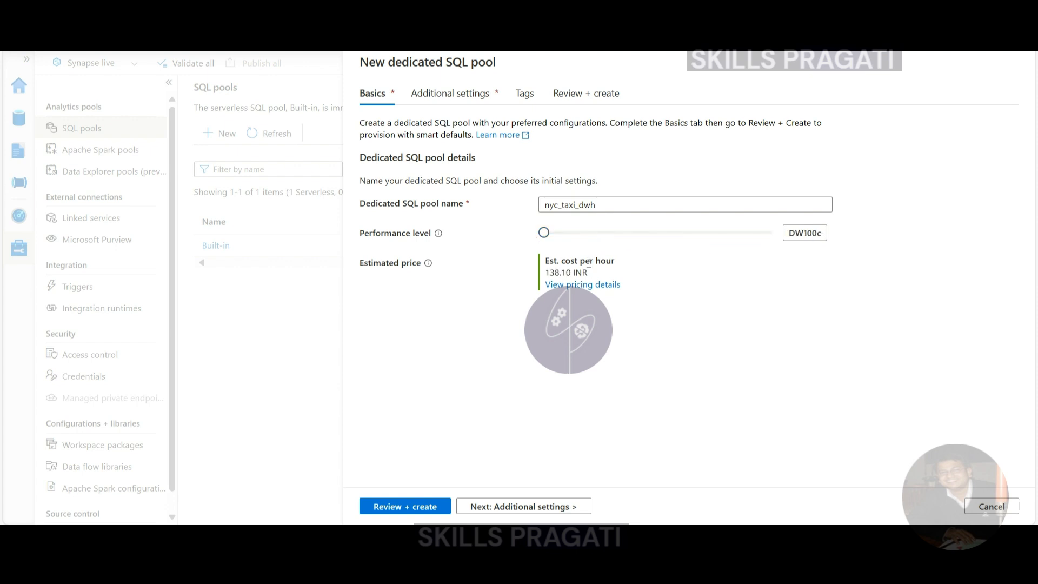
{"action": "left_click_drag", "start_coordinate": [546, 276], "coordinate": [636, 272]}
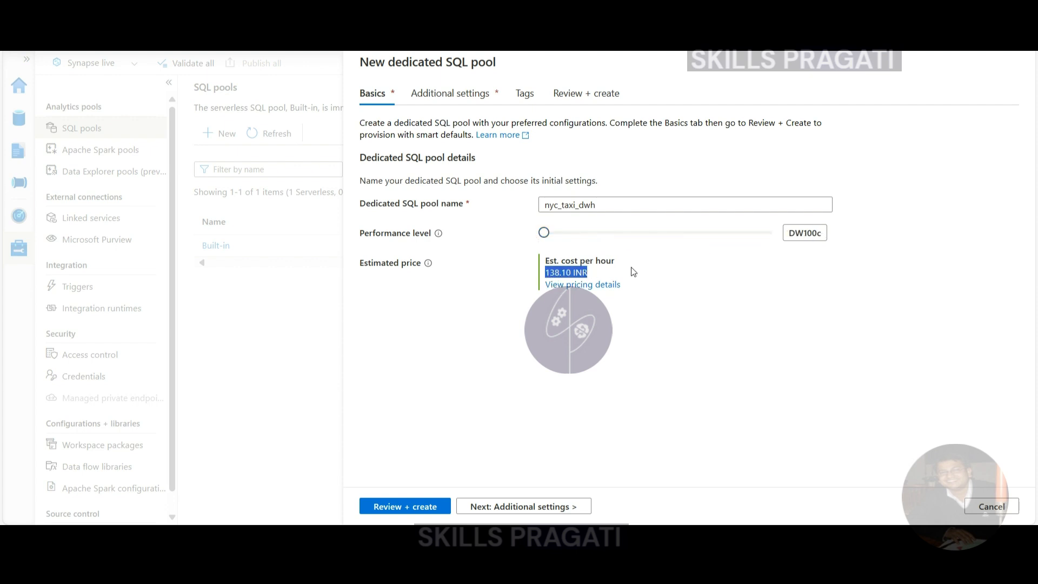
{"action": "left_click", "coordinate": [751, 286]}
Create the pool with no existing data, SQL_Latin1_General_CP1_CI_AS collation and no tags, and check the status of the listed SQL pools
{"action": "left_click", "coordinate": [526, 508]}
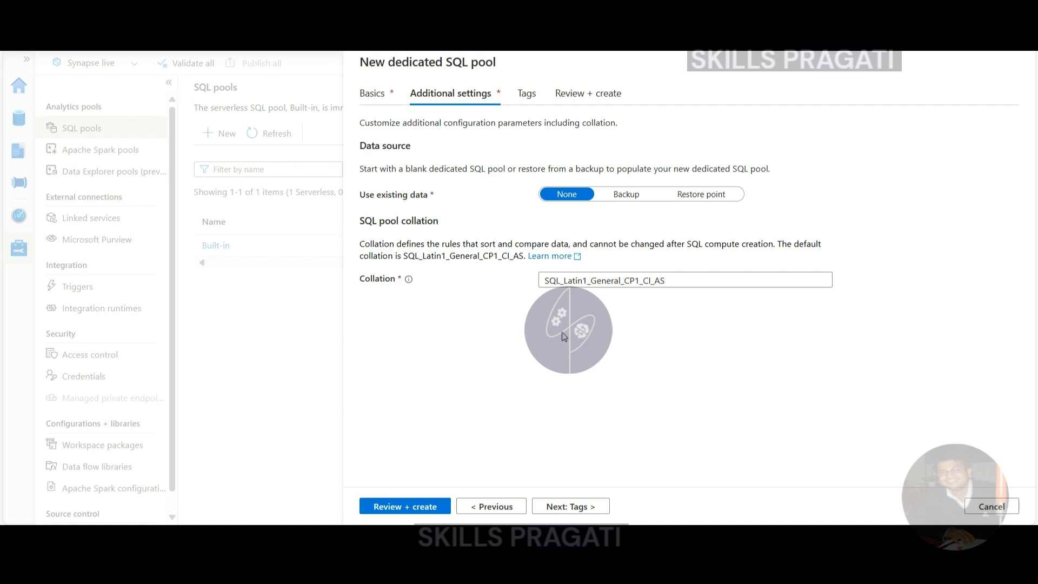
{"action": "left_click", "coordinate": [580, 509]}
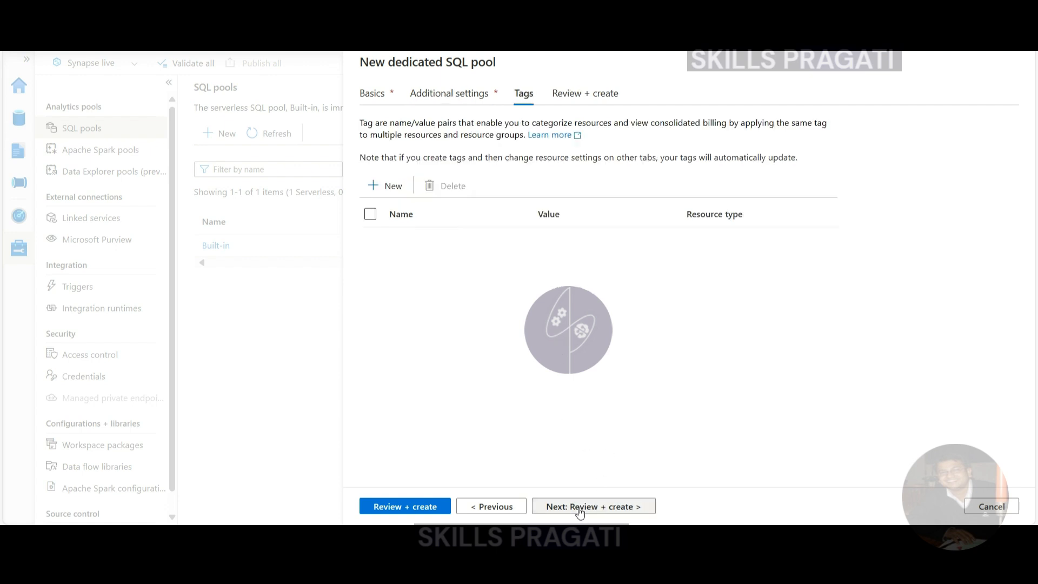
{"action": "left_click", "coordinate": [580, 508]}
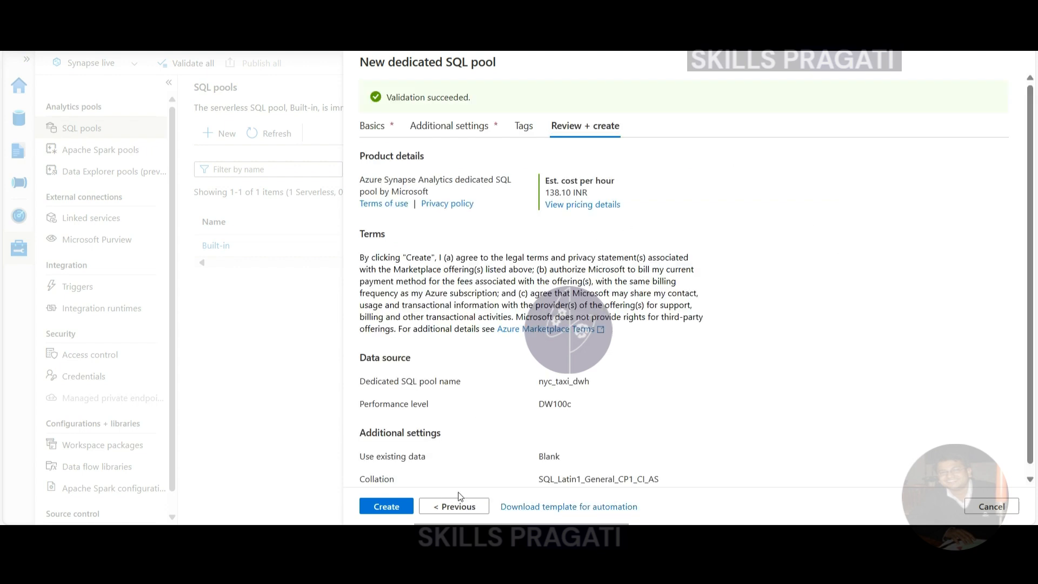
{"action": "left_click", "coordinate": [381, 507]}
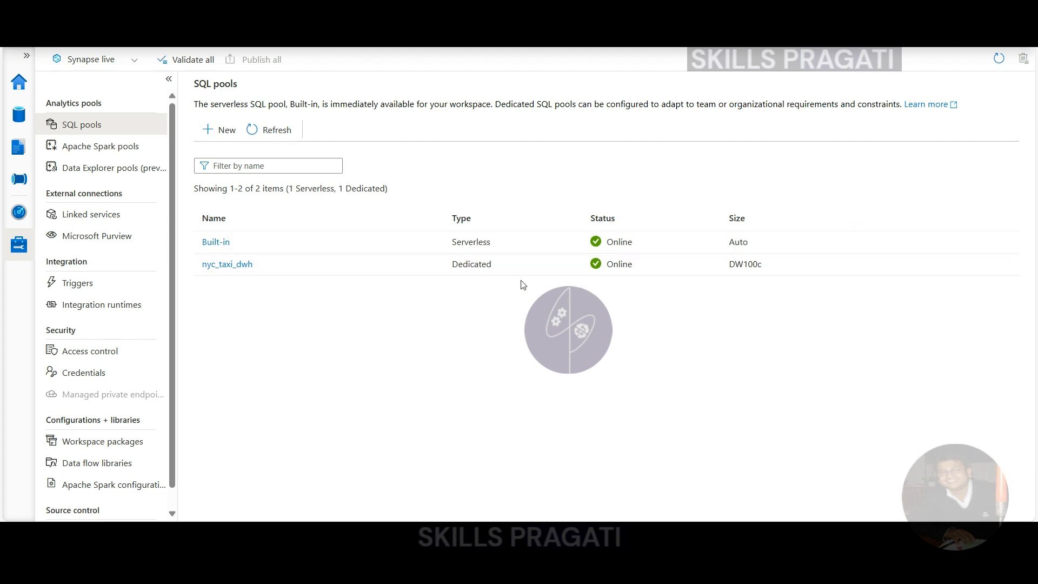
{"action": "double_click", "coordinate": [649, 270]}
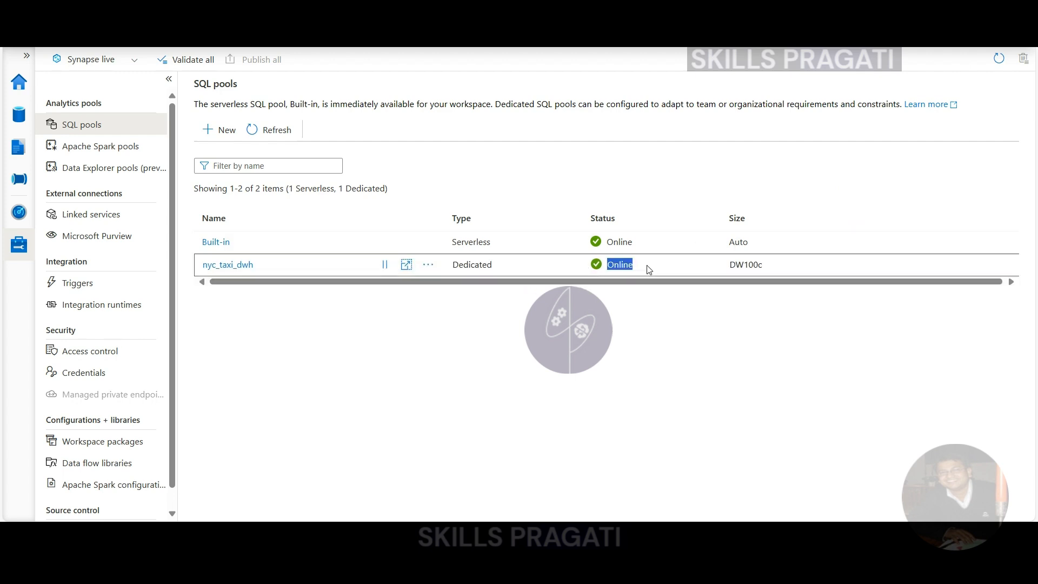
{"action": "left_click", "coordinate": [620, 331]}
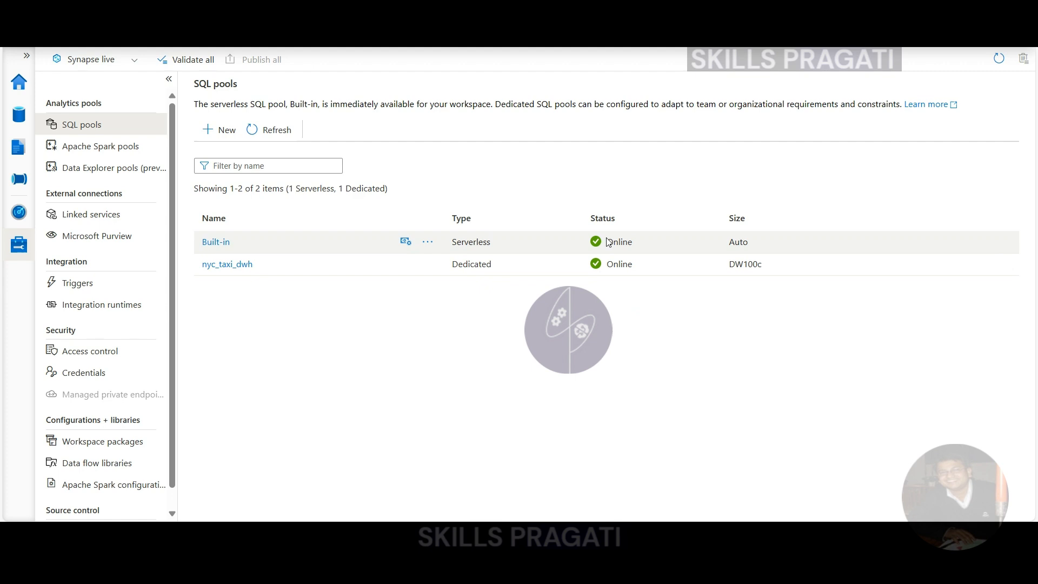
{"action": "mouse_move", "coordinate": [390, 267]}
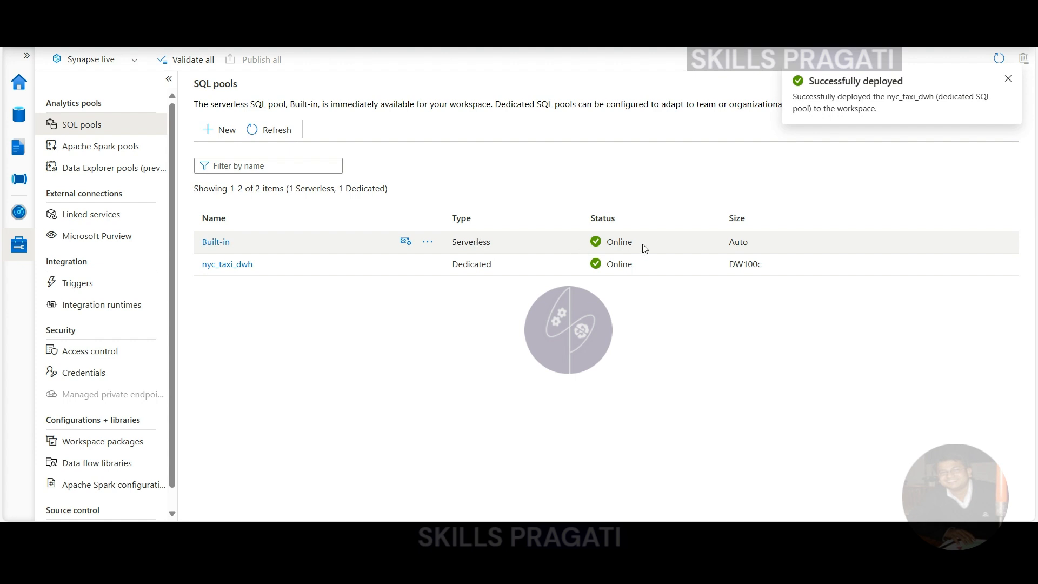
{"action": "left_click_drag", "start_coordinate": [638, 245], "coordinate": [605, 248]}
{"action": "left_click", "coordinate": [635, 355]}
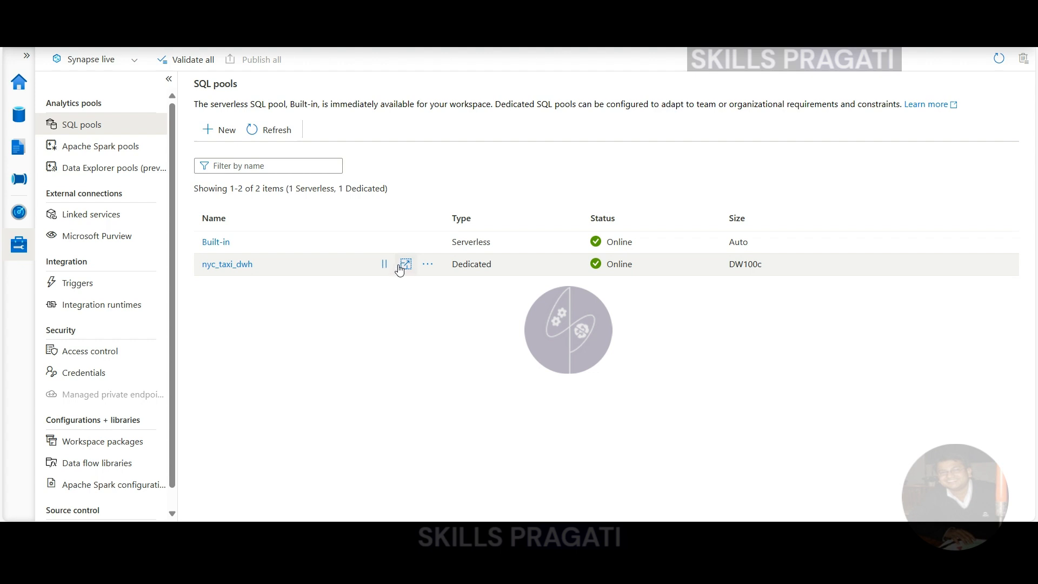
Preview scaling the nyc_taxi_dwh pool to performance levels DW30000c, DW3000c and DW200c, and cancel the scaling
{"action": "left_click", "coordinate": [428, 264]}
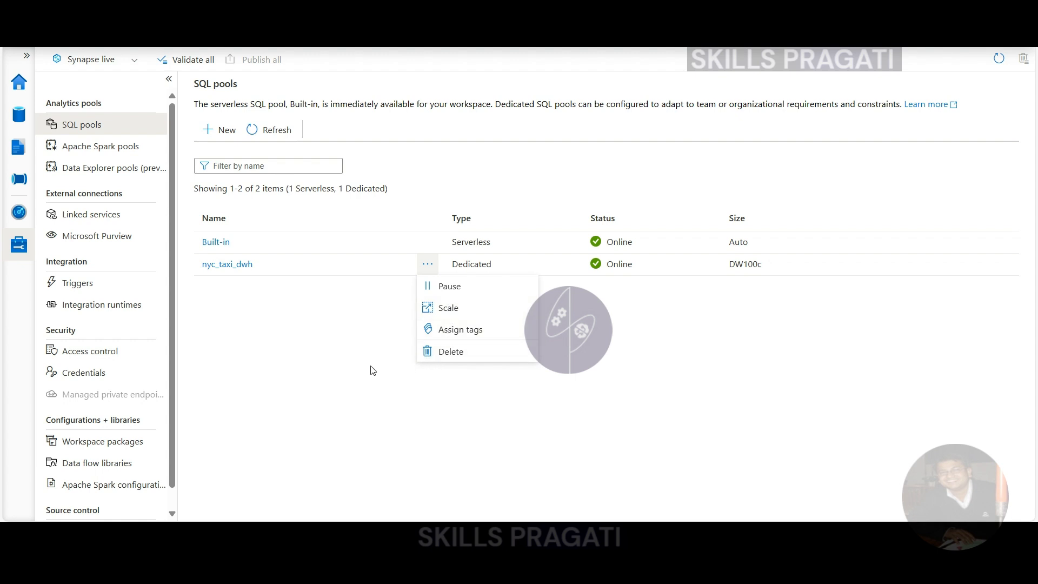
{"action": "left_click", "coordinate": [459, 314]}
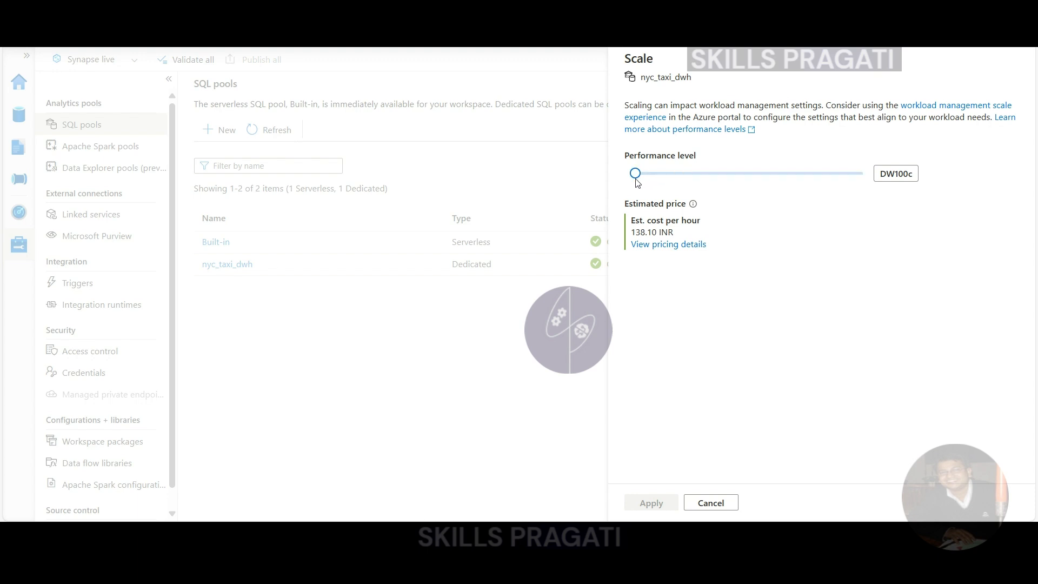
{"action": "left_click_drag", "start_coordinate": [636, 173], "coordinate": [877, 184]}
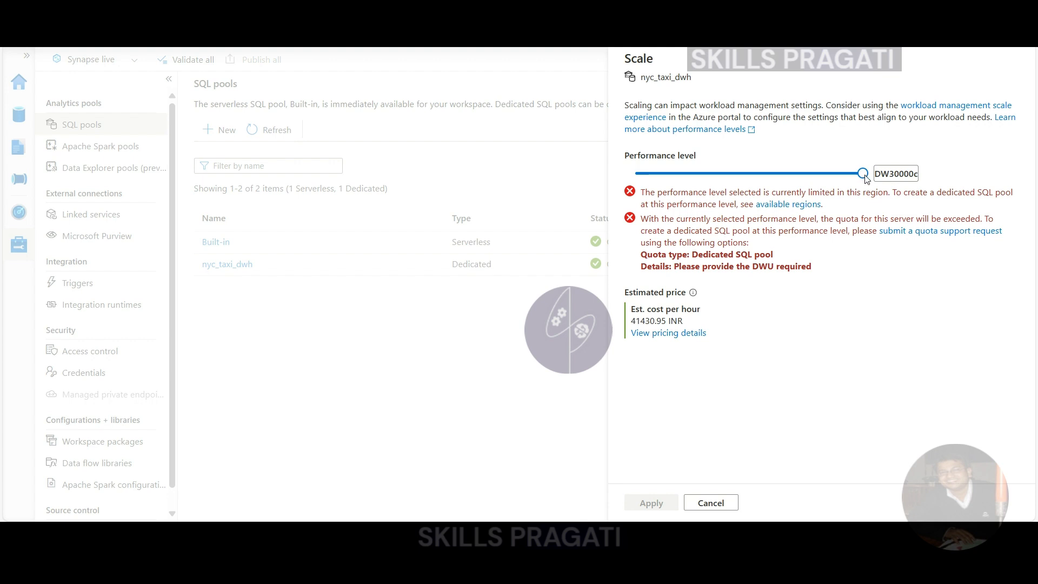
{"action": "left_click_drag", "start_coordinate": [866, 179], "coordinate": [770, 179]}
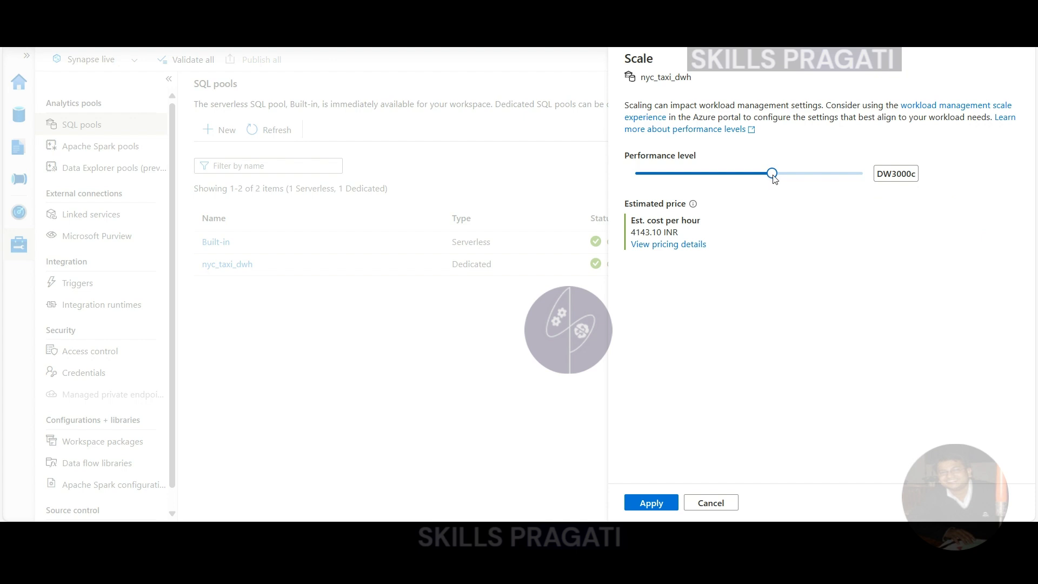
{"action": "left_click_drag", "start_coordinate": [782, 180], "coordinate": [610, 178]}
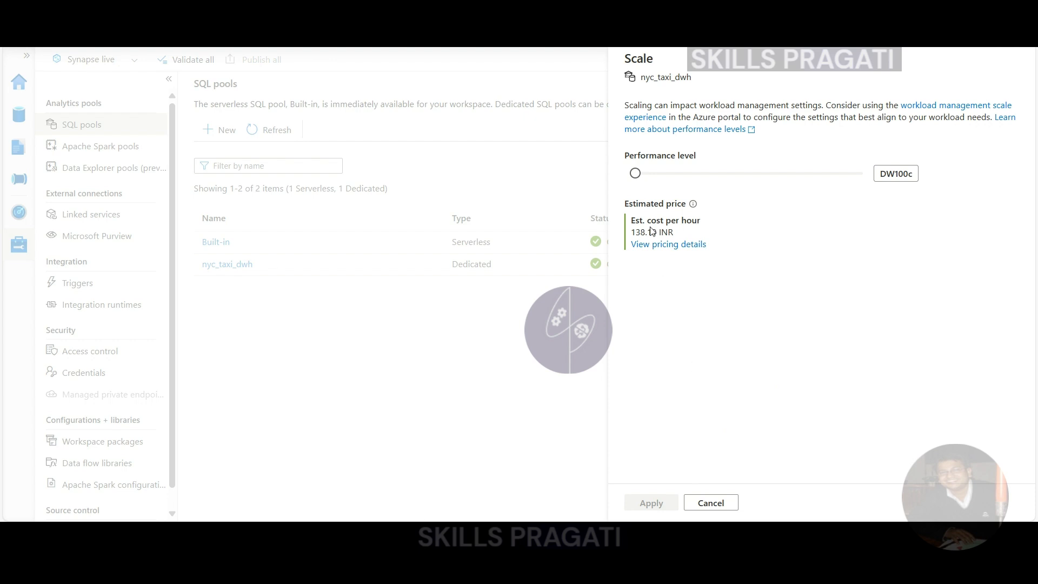
{"action": "left_click_drag", "start_coordinate": [637, 174], "coordinate": [646, 176]}
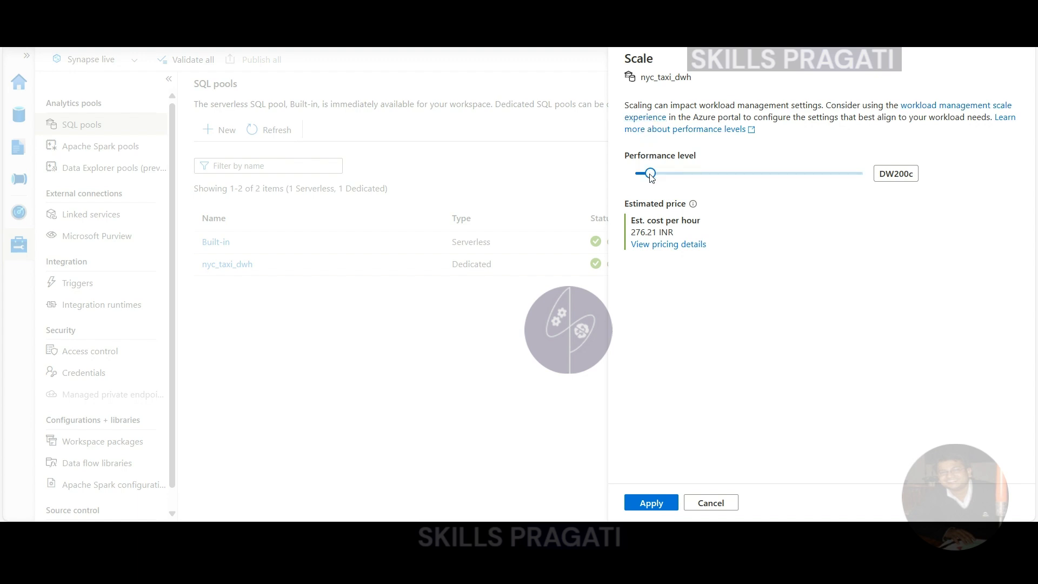
{"action": "left_click_drag", "start_coordinate": [651, 178], "coordinate": [635, 175]}
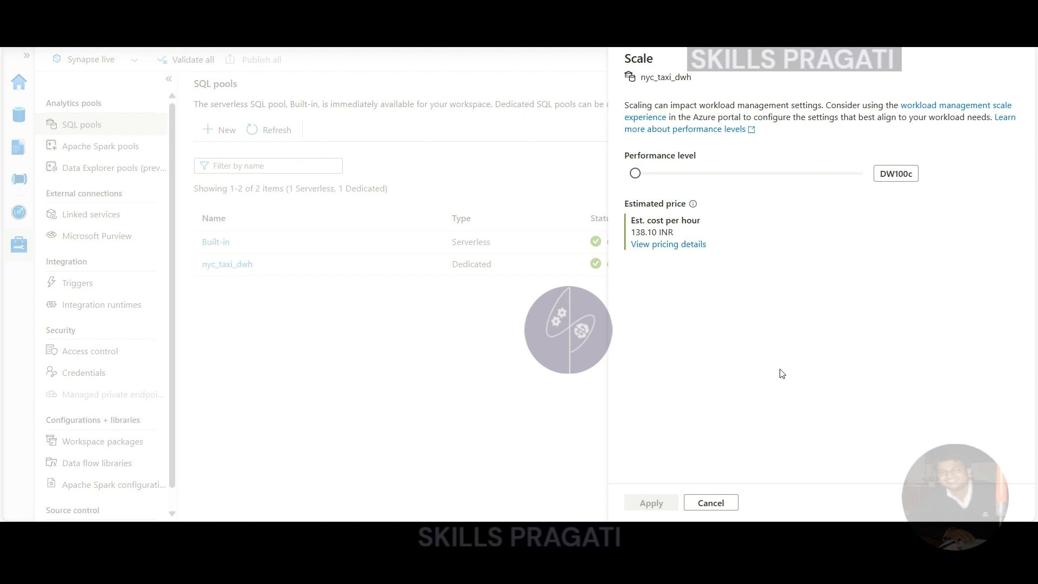
{"action": "left_click", "coordinate": [701, 504]}
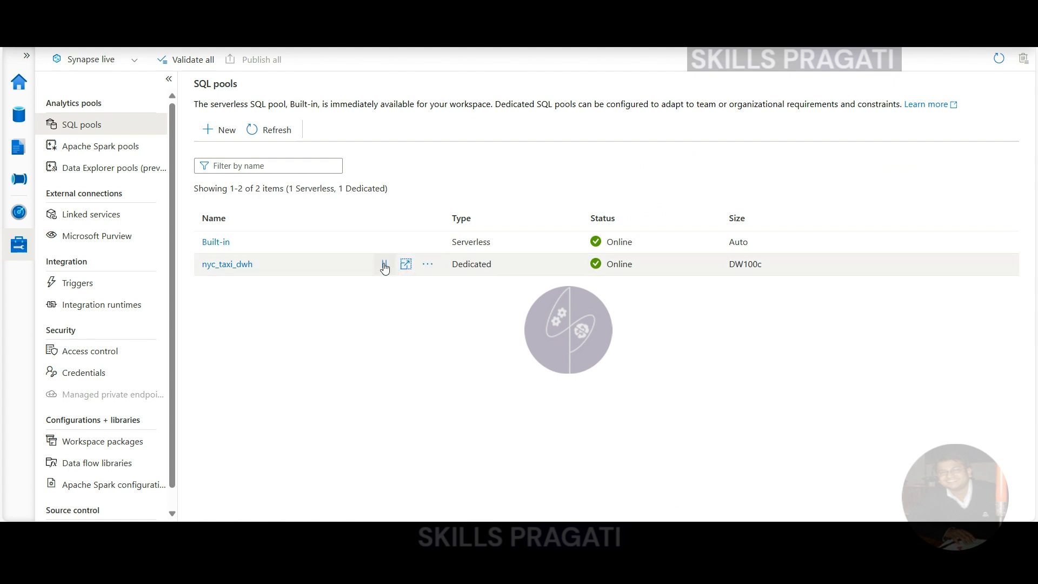
Pause the nyc_taxi_dwh dedicated SQL pool and open its list of further actions
{"action": "left_click", "coordinate": [384, 266]}
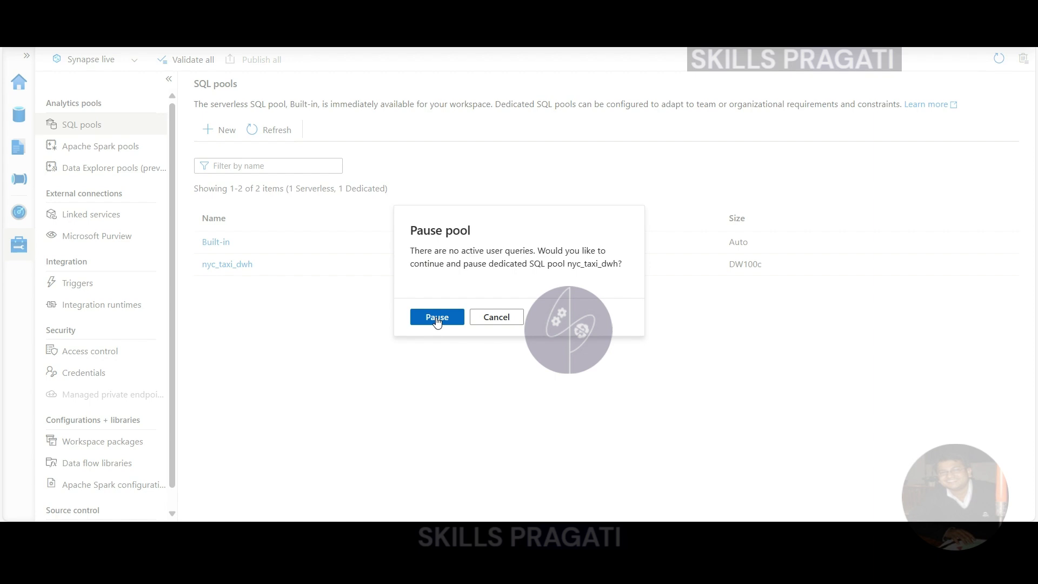
{"action": "left_click", "coordinate": [437, 317]}
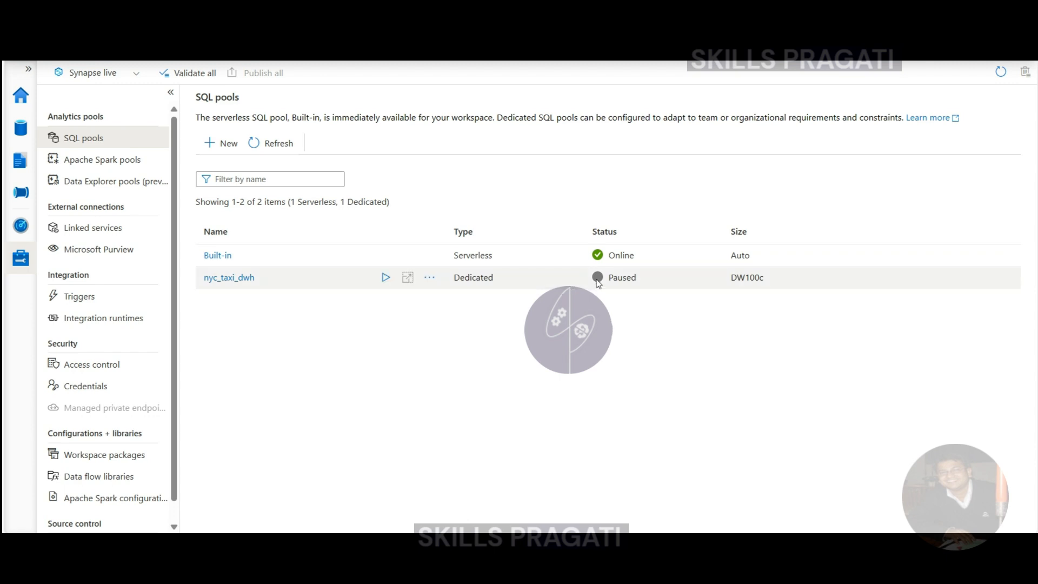
{"action": "left_click", "coordinate": [429, 278]}
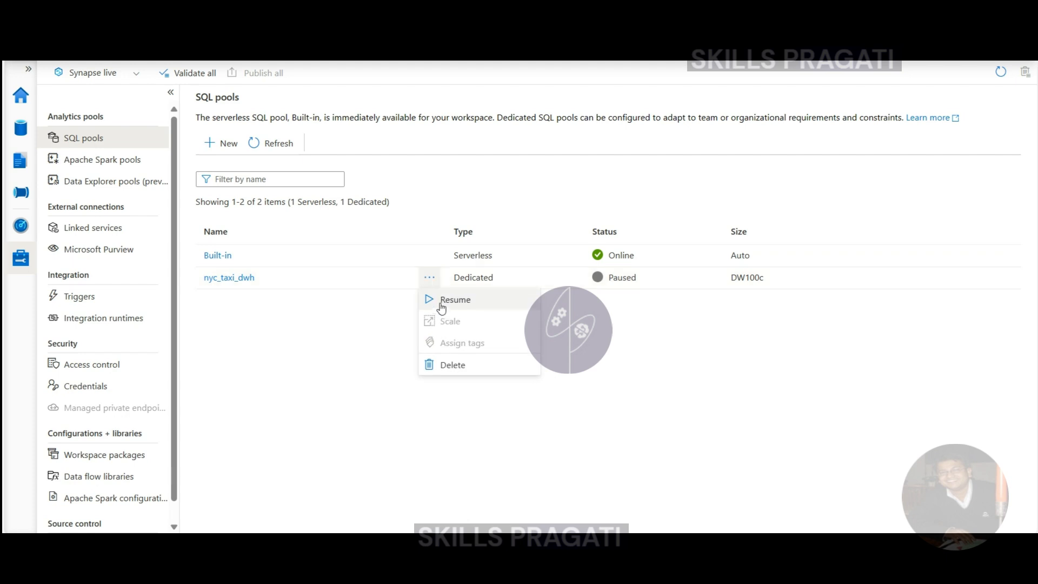